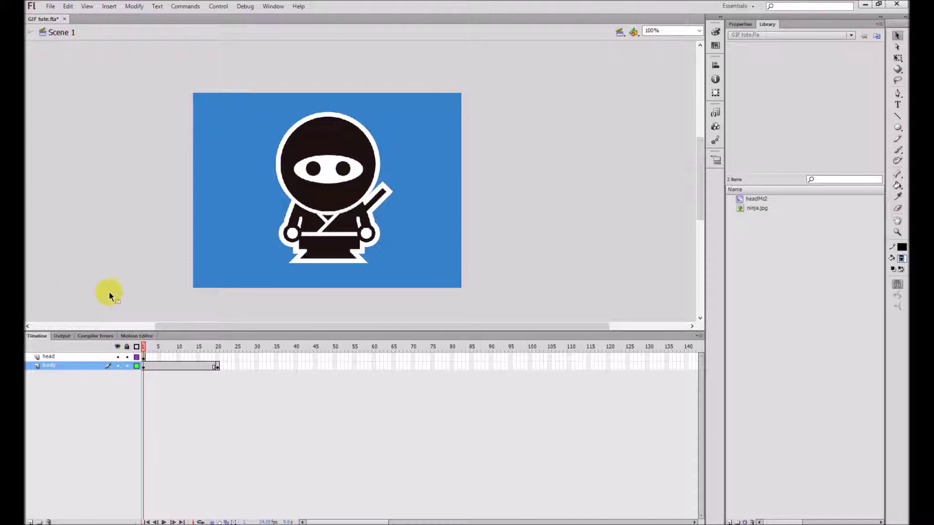
Extend the head layer's frames to frame 20 so it lasts as long as the body layer.
{"action": "left_click", "coordinate": [61, 357]}
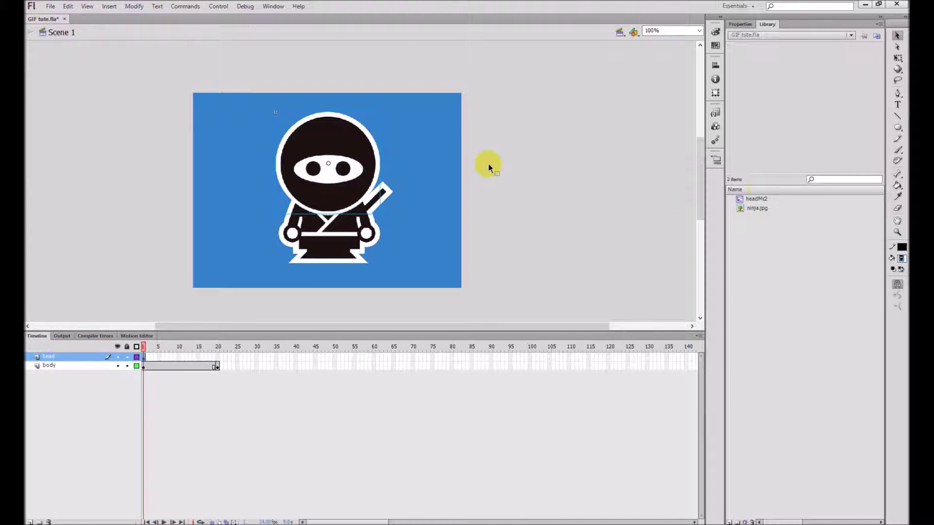
{"action": "left_click_drag", "start_coordinate": [320, 366], "coordinate": [312, 366]}
{"action": "left_click", "coordinate": [171, 357]}
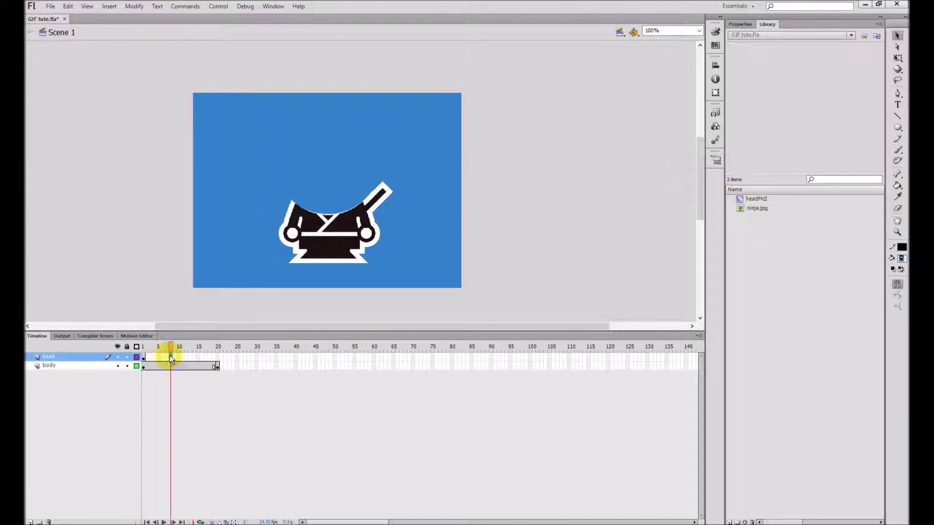
{"action": "left_click_drag", "start_coordinate": [170, 348], "coordinate": [143, 358]}
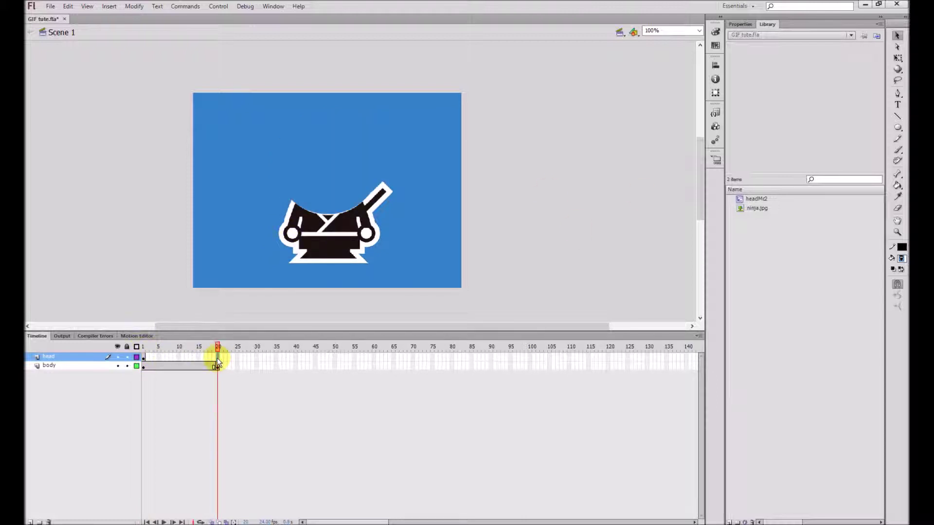
{"action": "key", "text": "F5"}
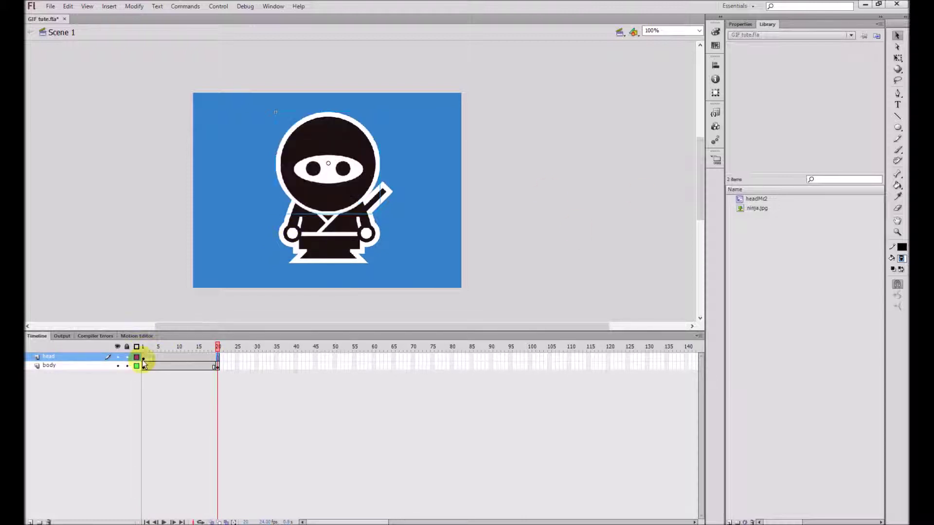
Create a motion tween for the ninja's head on the head layer.
{"action": "left_click_drag", "start_coordinate": [146, 349], "coordinate": [221, 354]}
{"action": "right_click", "coordinate": [332, 151]}
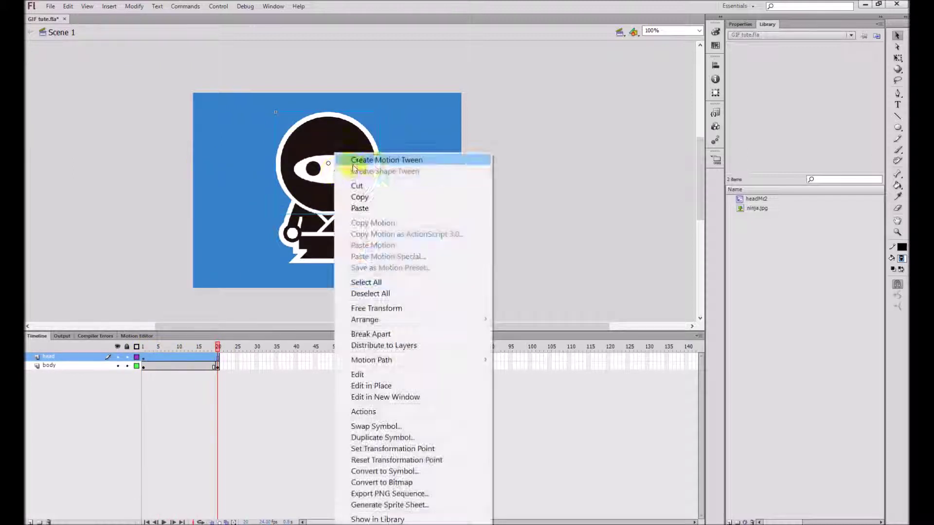
{"action": "left_click", "coordinate": [350, 157]}
{"action": "left_click", "coordinate": [330, 298]}
{"action": "left_click", "coordinate": [220, 353]}
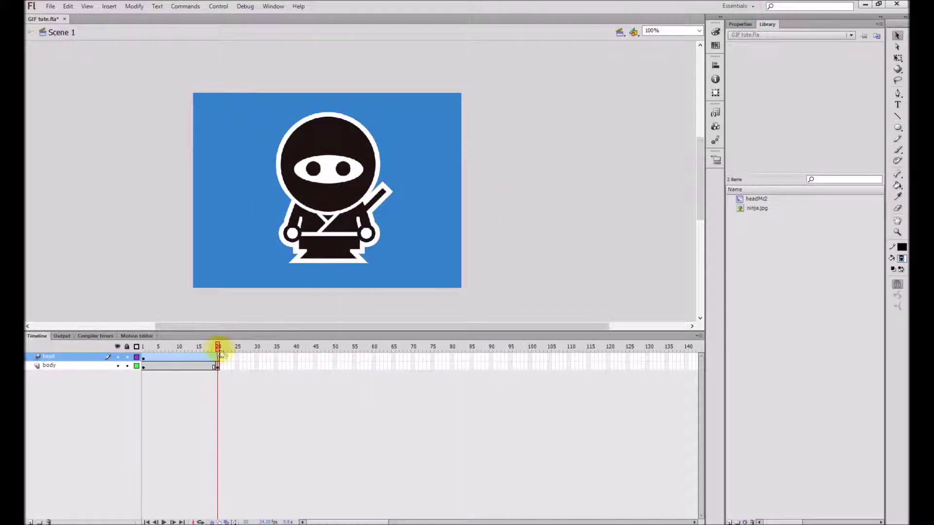
Move the ninja's head slightly down at frame 10 and back up to about its starting position at frame 20.
{"action": "left_click_drag", "start_coordinate": [219, 351], "coordinate": [182, 357]}
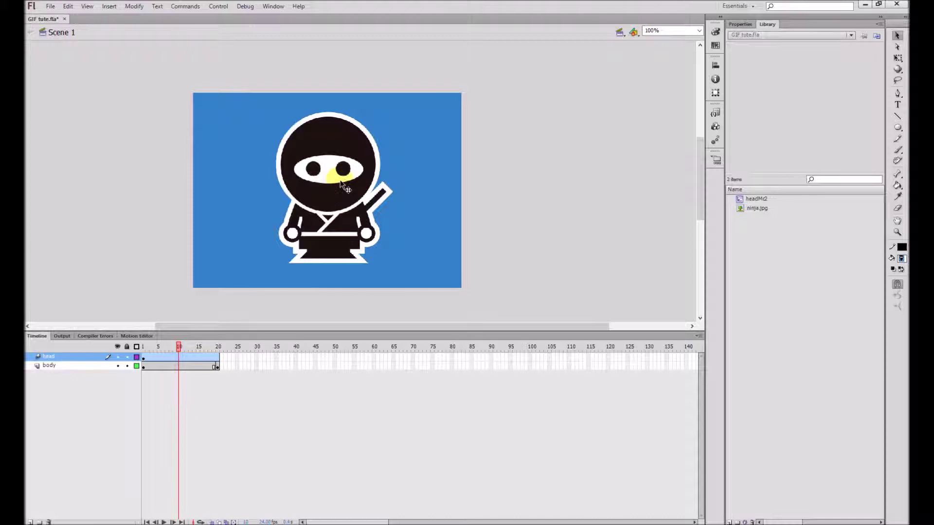
{"action": "left_click", "coordinate": [340, 179]}
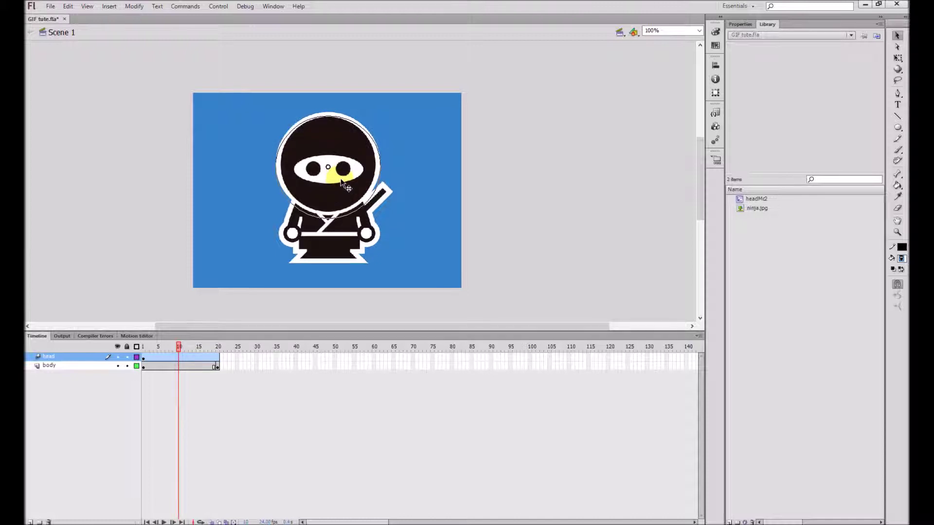
{"action": "left_click_drag", "start_coordinate": [345, 186], "coordinate": [346, 191]}
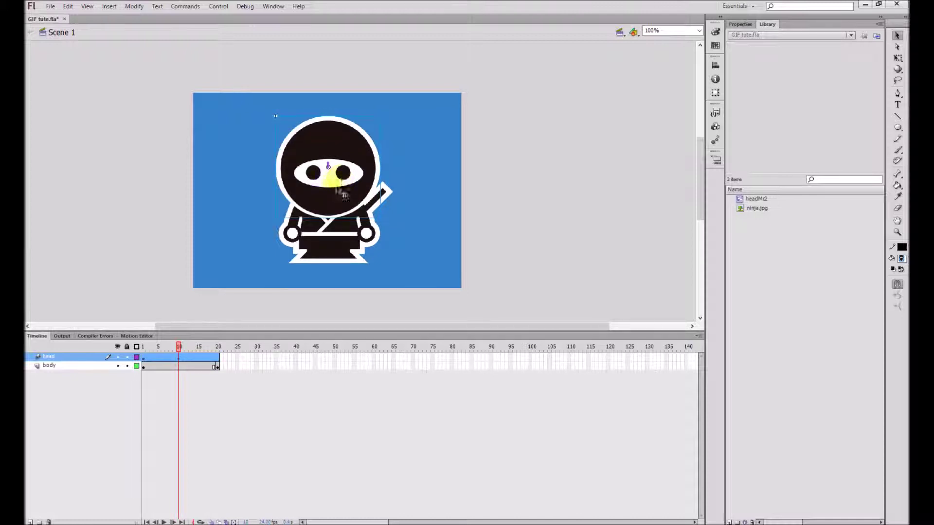
{"action": "left_click_drag", "start_coordinate": [180, 350], "coordinate": [220, 350]}
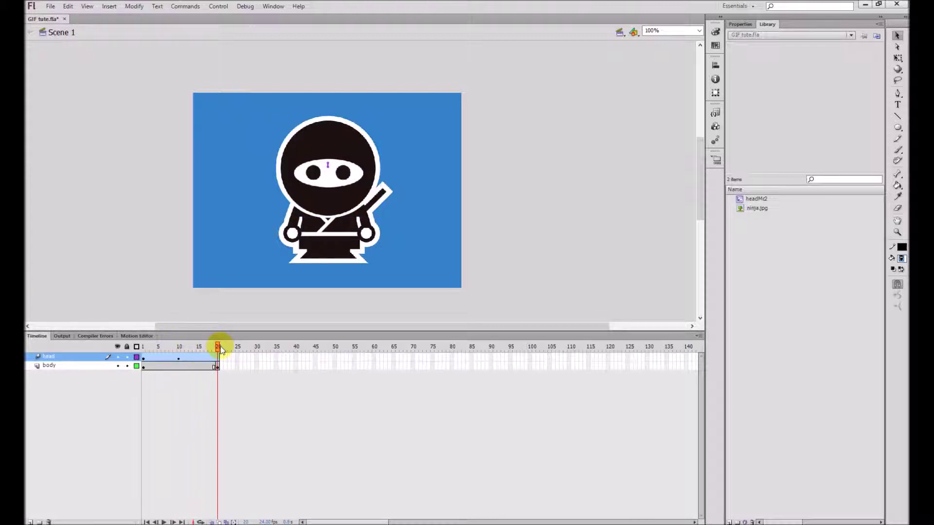
{"action": "left_click_drag", "start_coordinate": [348, 194], "coordinate": [336, 194]}
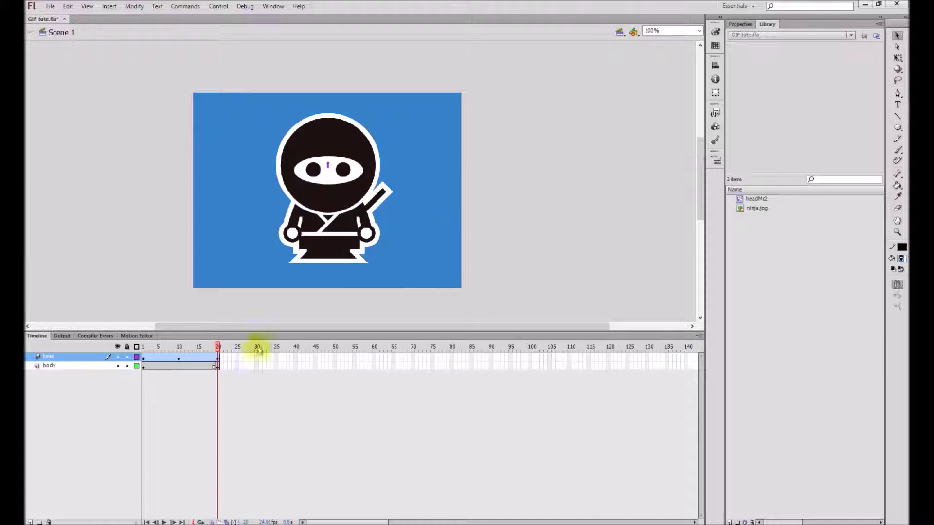
Preview the head bobble by scrubbing the timeline and running a test movie, and close the preview.
{"action": "left_click_drag", "start_coordinate": [217, 348], "coordinate": [147, 358]}
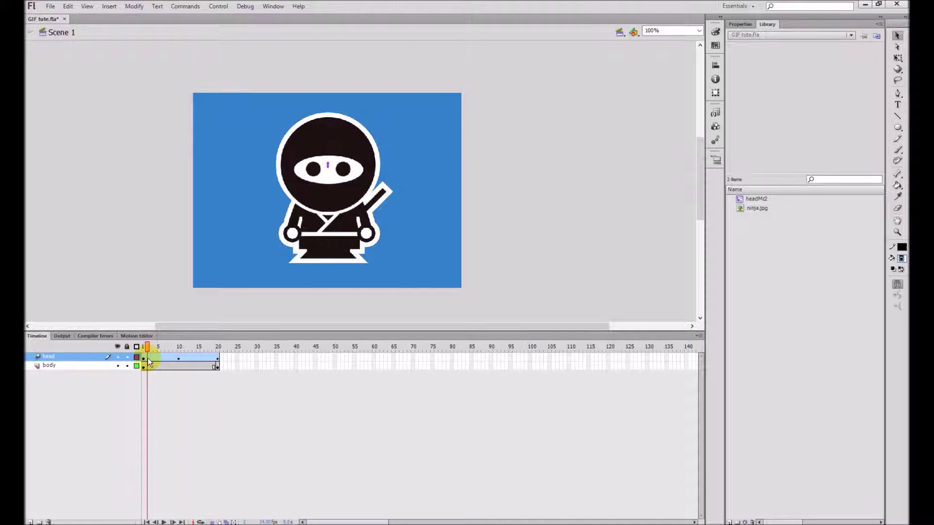
{"action": "key", "text": "ctrl+Return"}
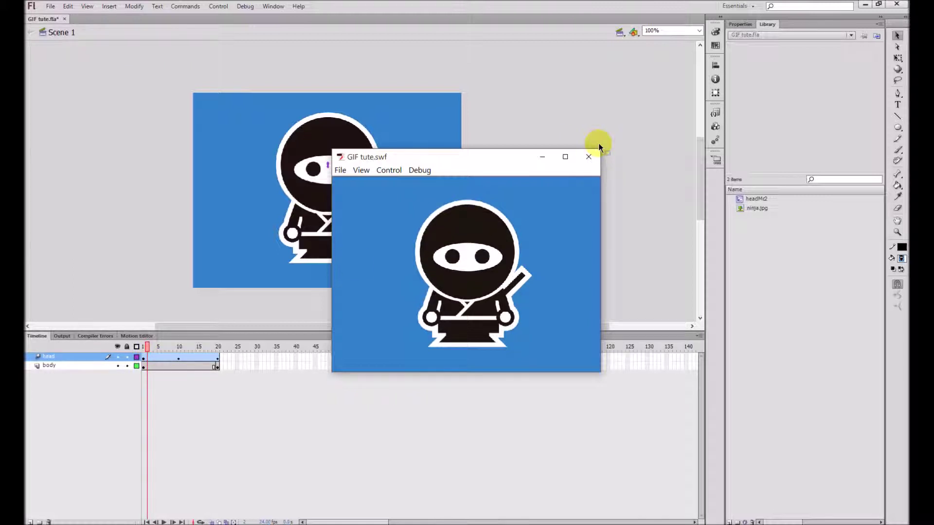
{"action": "left_click", "coordinate": [589, 156]}
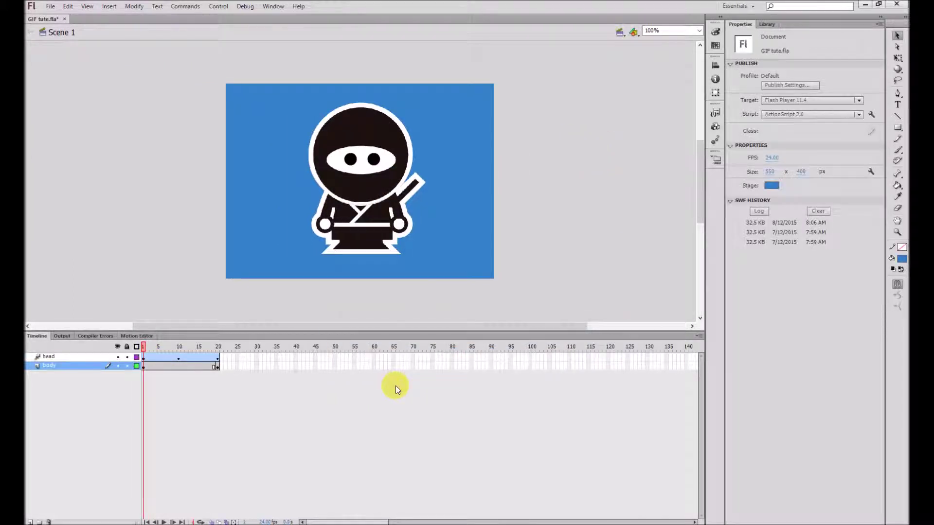
Save the document and set the stage colour to white.
{"action": "key", "text": "ctrl+s"}
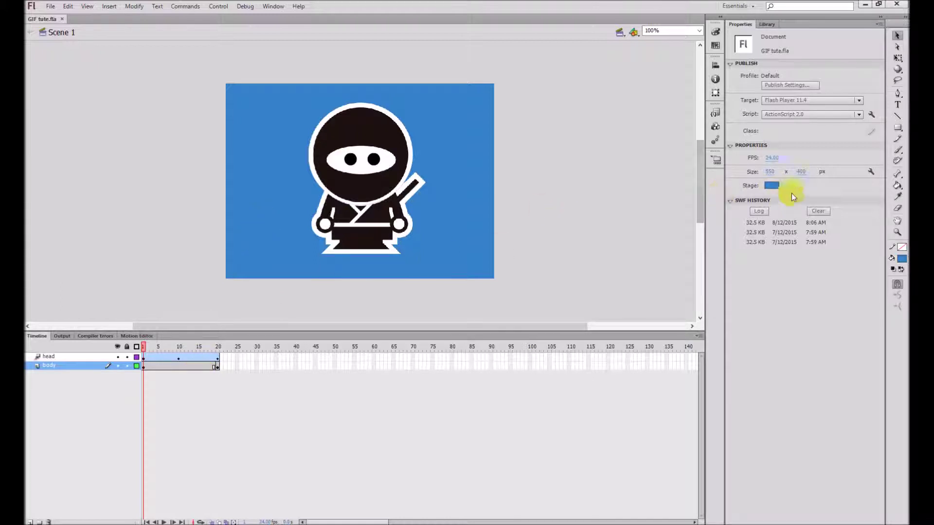
{"action": "left_click", "coordinate": [771, 186]}
{"action": "left_click", "coordinate": [765, 240]}
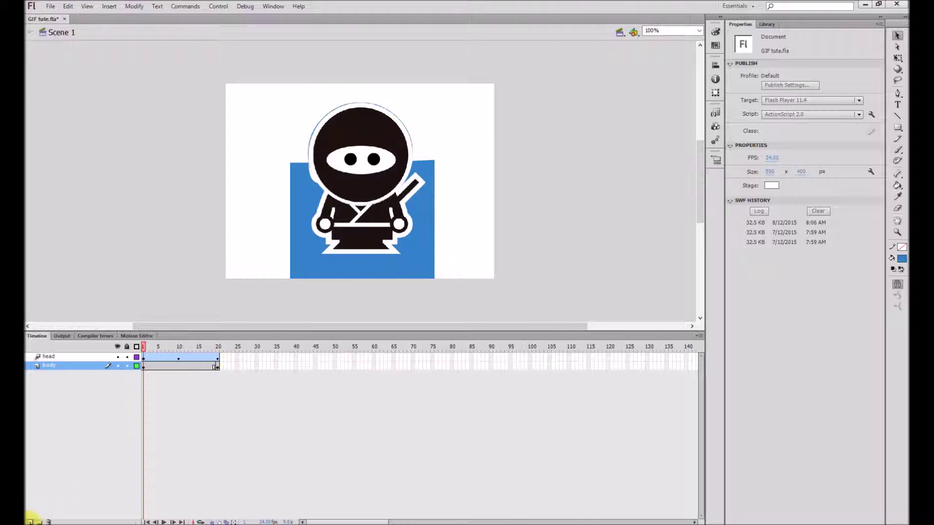
Add a new layer beneath the body layer and draw a blue rectangle without stroke covering the whole stage.
{"action": "left_click", "coordinate": [31, 522]}
{"action": "left_click_drag", "start_coordinate": [57, 366], "coordinate": [63, 382]}
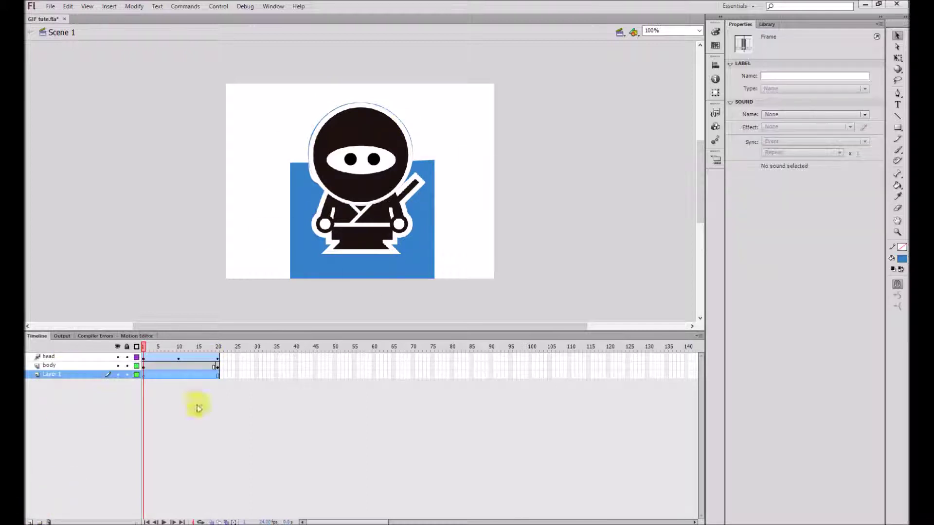
{"action": "left_click", "coordinate": [898, 129]}
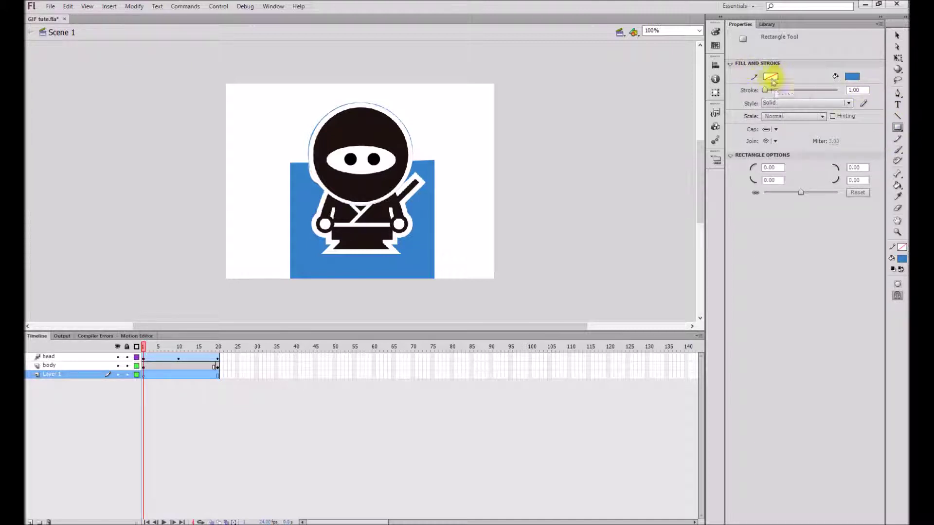
{"action": "left_click", "coordinate": [853, 77]}
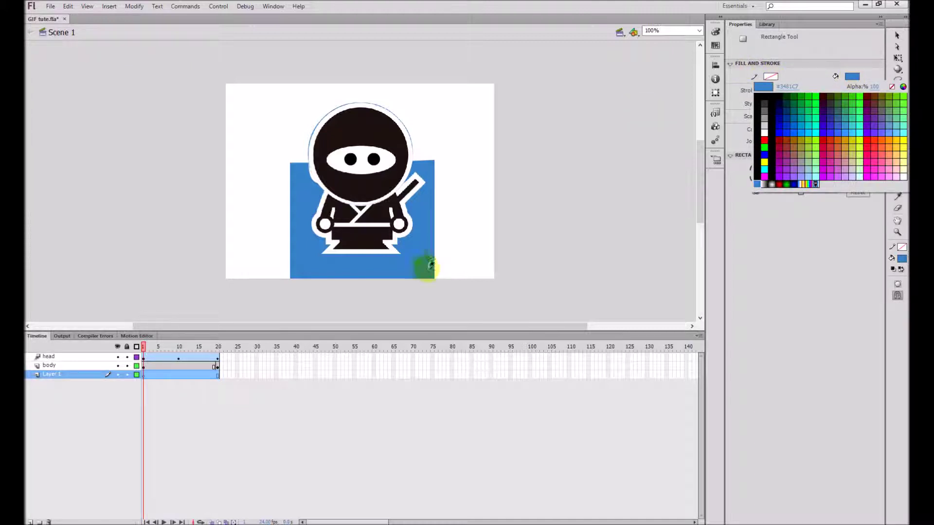
{"action": "left_click", "coordinate": [435, 271]}
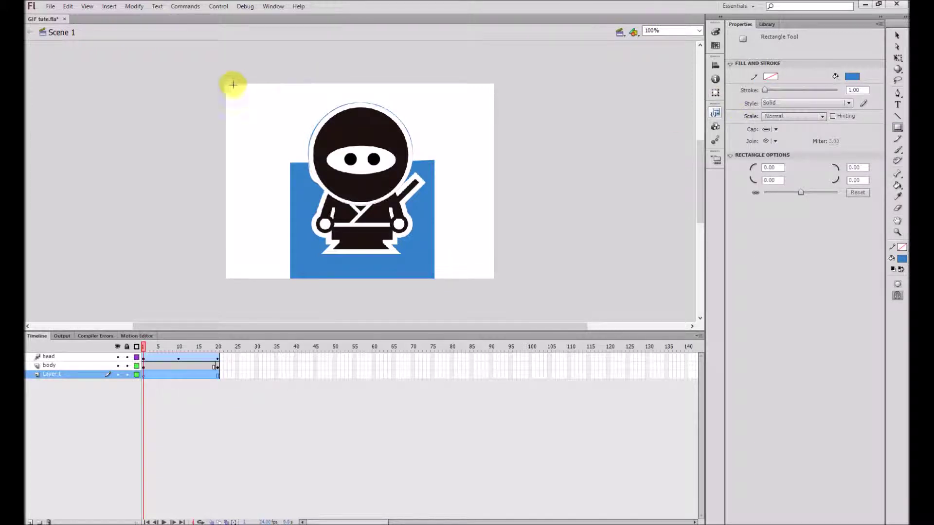
{"action": "left_click_drag", "start_coordinate": [226, 84], "coordinate": [494, 280]}
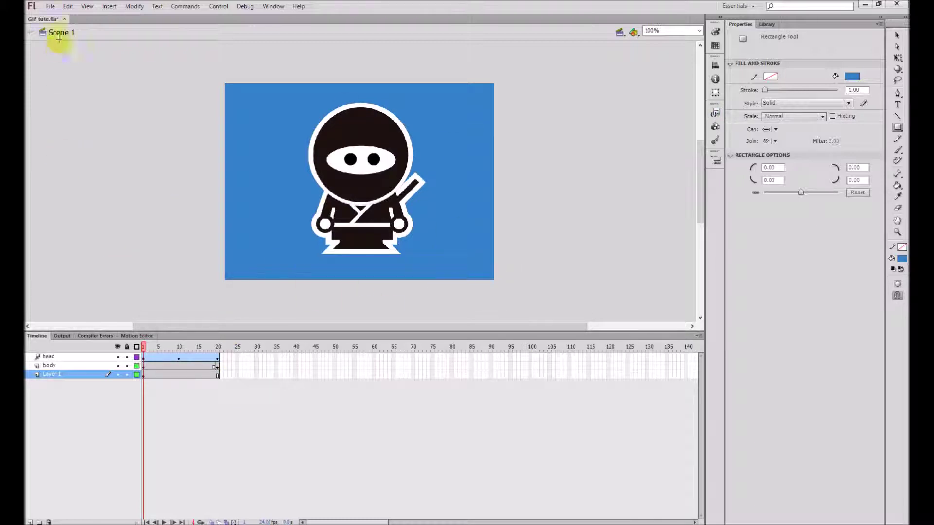
Try the GIF image publish settings with Animated playback and an Adaptive palette, and cancel the dialog.
{"action": "left_click", "coordinate": [53, 7]}
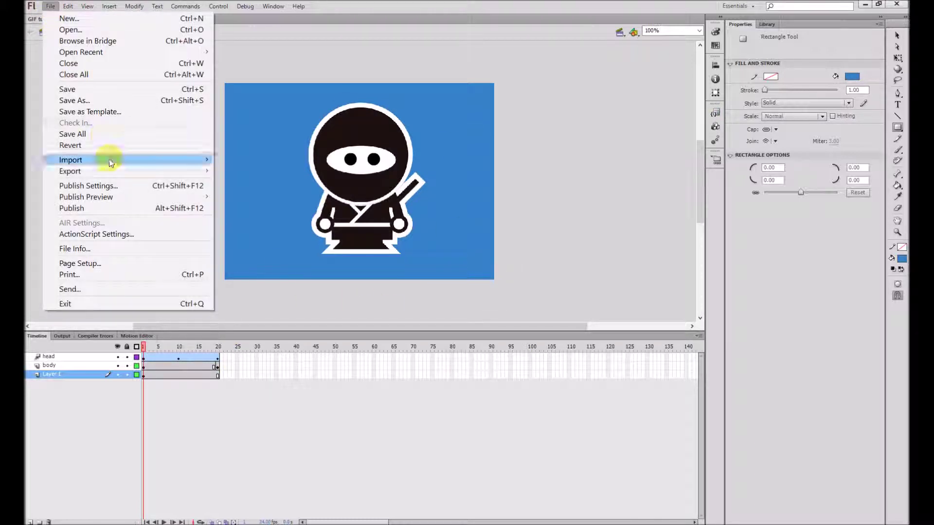
{"action": "left_click", "coordinate": [107, 185]}
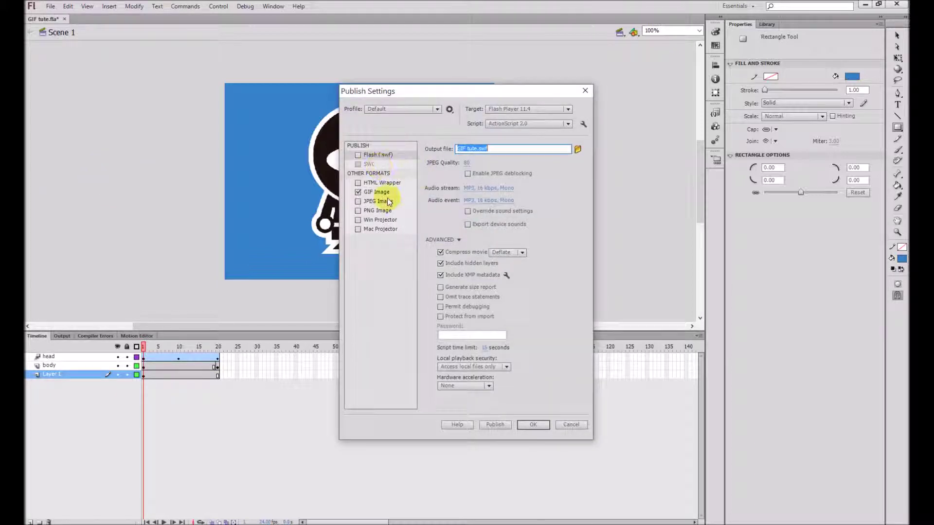
{"action": "left_click", "coordinate": [385, 192]}
{"action": "left_click", "coordinate": [488, 200]}
{"action": "left_click", "coordinate": [475, 219]}
{"action": "left_click", "coordinate": [479, 361]}
{"action": "left_click", "coordinate": [482, 373]}
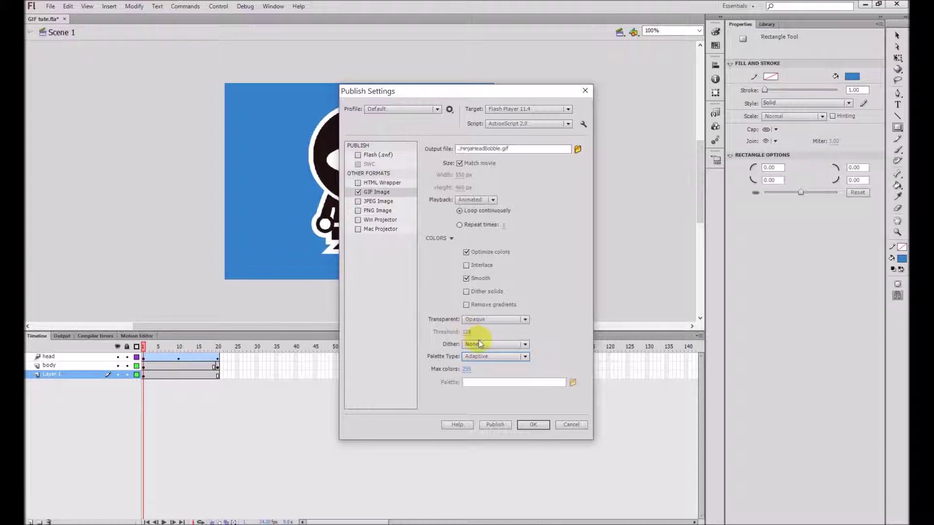
{"action": "left_click", "coordinate": [572, 425]}
Export the movie as a PNG sequence named GIF tute.png into the ninja folder on the Desktop, at full document size and 32 bit.
{"action": "left_click", "coordinate": [50, 6]}
{"action": "mouse_move", "coordinate": [121, 171]}
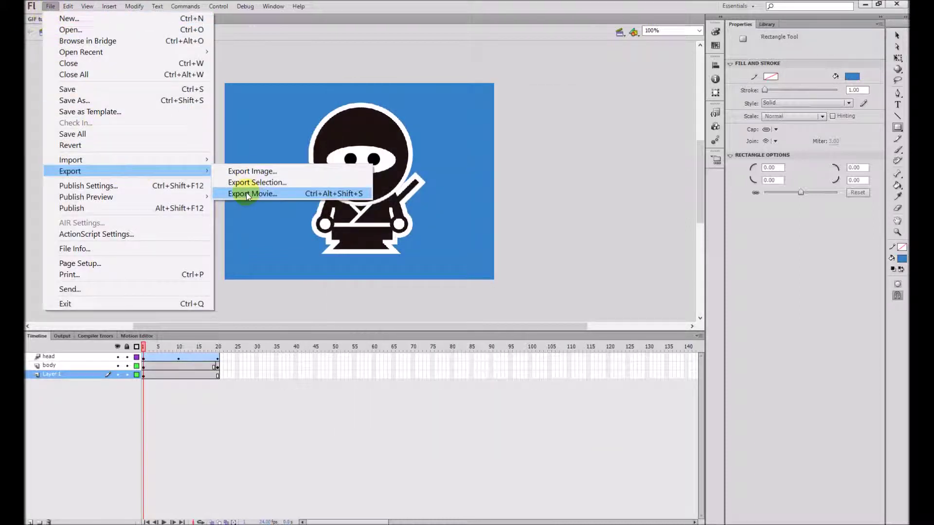
{"action": "left_click", "coordinate": [246, 192]}
{"action": "left_click", "coordinate": [198, 43]}
{"action": "double_click", "coordinate": [191, 98]}
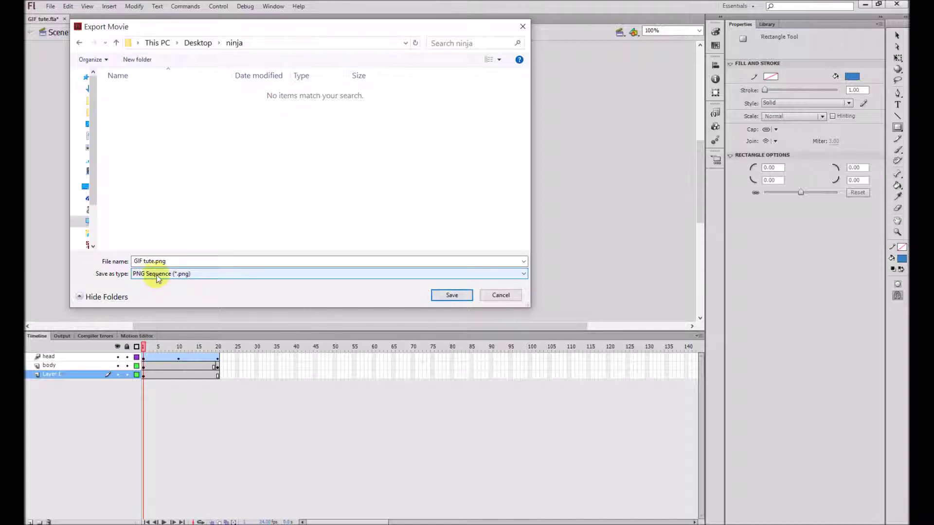
{"action": "left_click", "coordinate": [451, 295]}
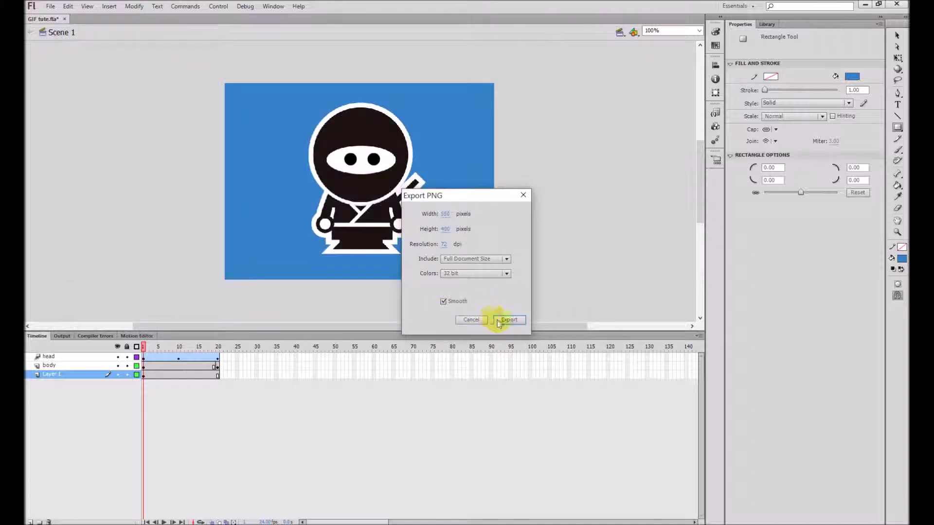
{"action": "left_click", "coordinate": [508, 320]}
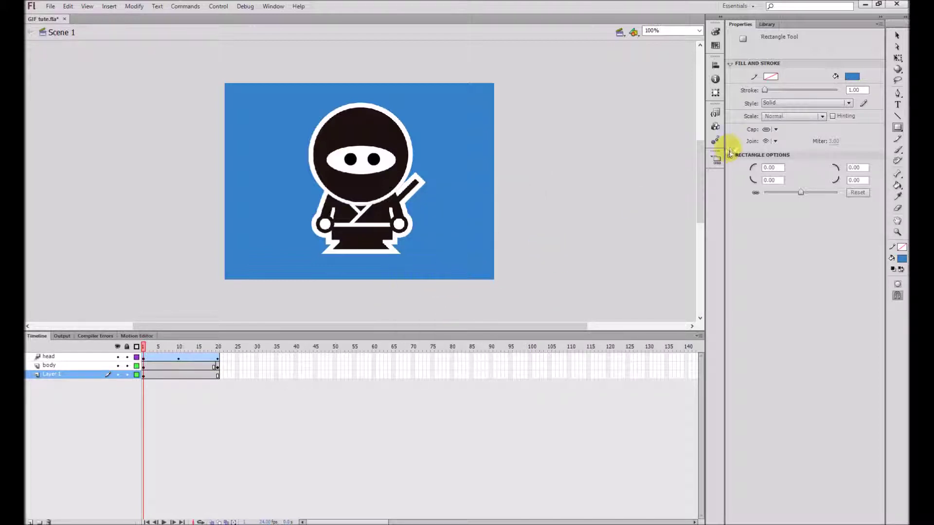
Switch to Photoshop and browse to the ninja folder in the Open dialog.
{"action": "key", "text": "alt+Tab"}
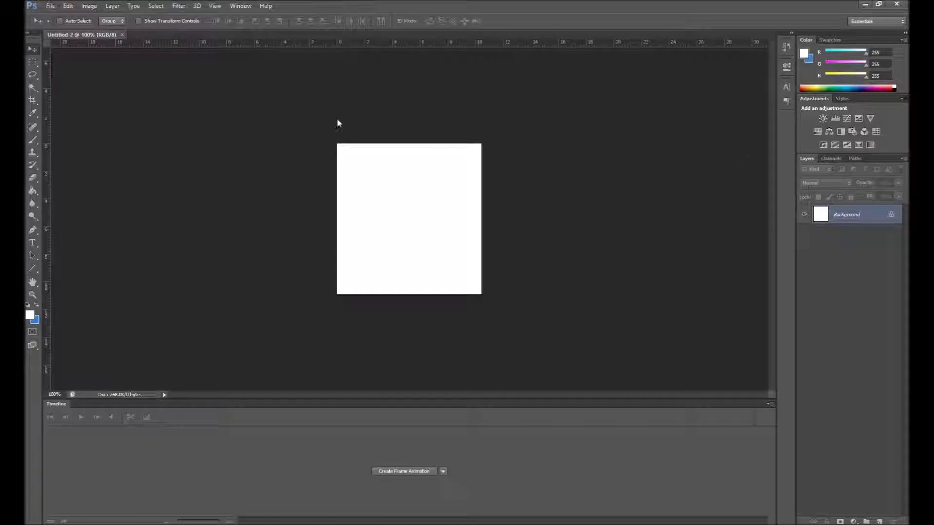
{"action": "left_click", "coordinate": [50, 6]}
{"action": "left_click", "coordinate": [61, 27]}
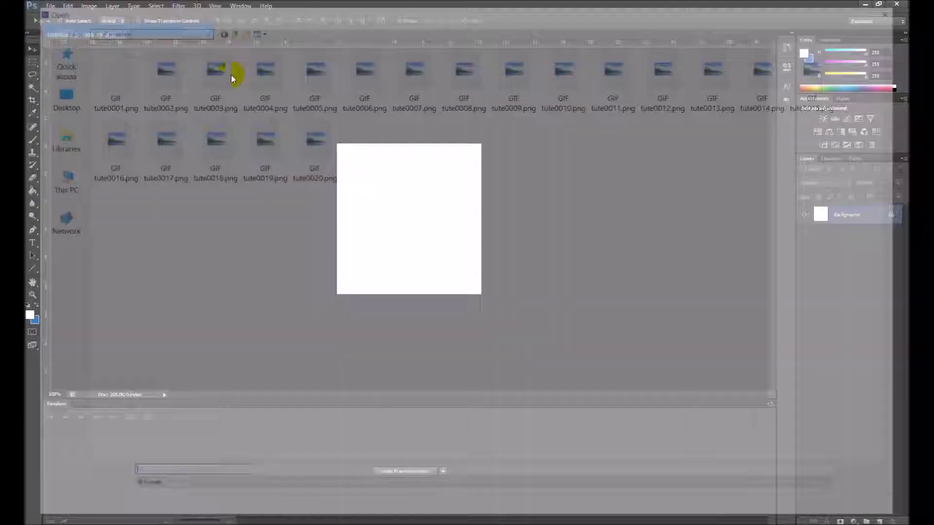
{"action": "left_click", "coordinate": [217, 27]}
{"action": "double_click", "coordinate": [161, 65]}
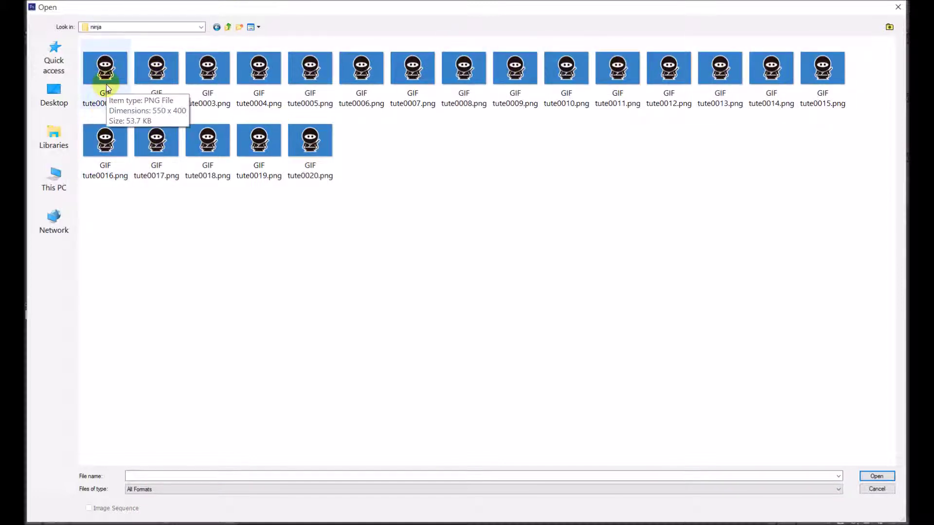
Open GIF tute0001.png as an image sequence with a frame rate of 24 fps.
{"action": "left_click", "coordinate": [105, 77]}
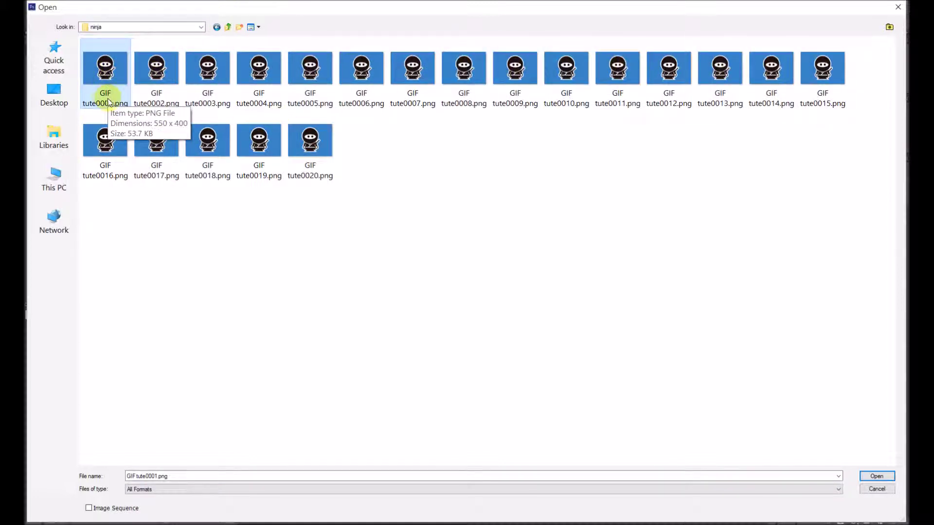
{"action": "left_click", "coordinate": [89, 509]}
{"action": "left_click", "coordinate": [93, 80]}
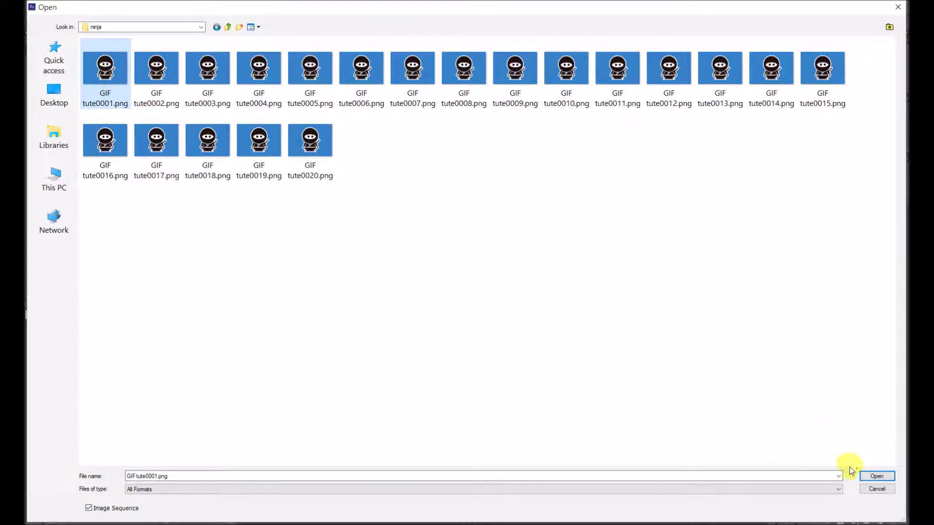
{"action": "left_click", "coordinate": [879, 477]}
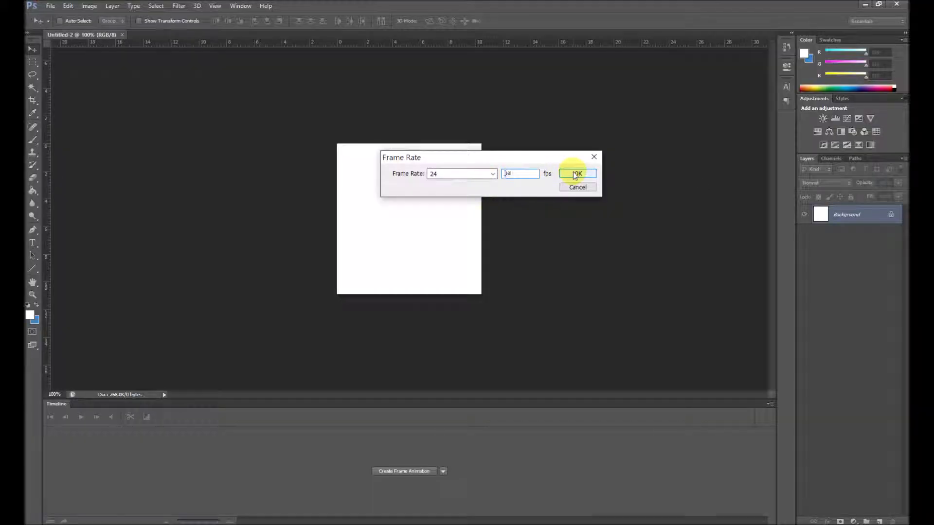
{"action": "left_click", "coordinate": [576, 174]}
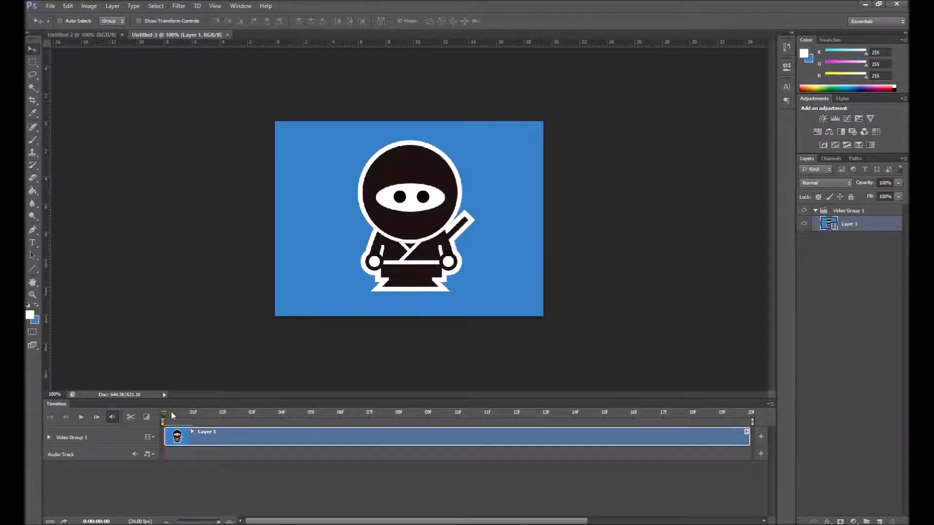
Scrub through the imported ninja sequence on the timeline and return the playhead to the first frame.
{"action": "left_click_drag", "start_coordinate": [172, 416], "coordinate": [30, 452]}
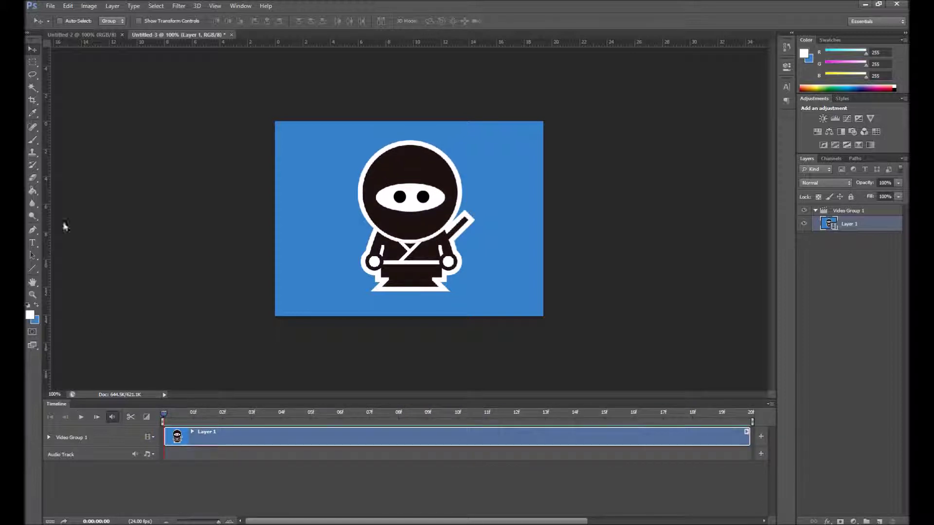
{"action": "left_click", "coordinate": [50, 5]}
{"action": "left_click", "coordinate": [265, 5]}
Crop the canvas on all four sides closely around the ninja, to about 340 by 322 px.
{"action": "left_click", "coordinate": [33, 100]}
{"action": "left_click", "coordinate": [298, 203]}
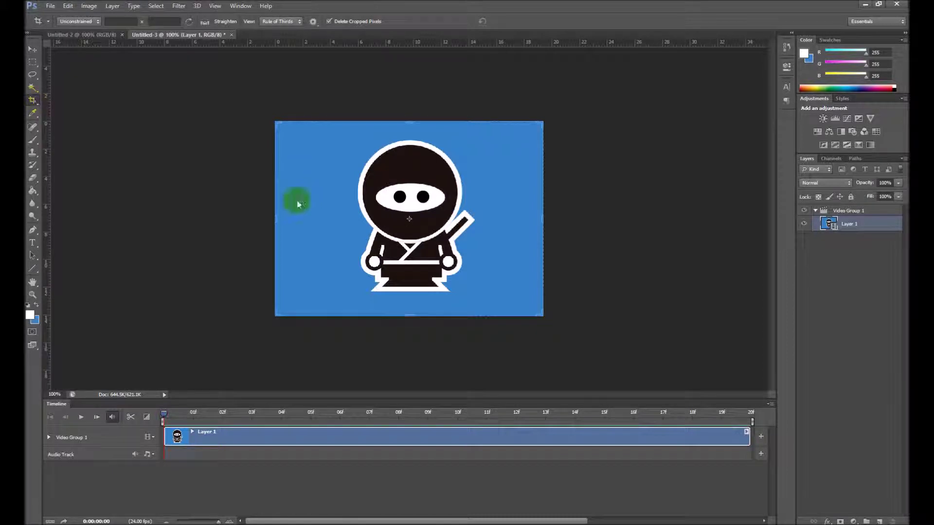
{"action": "left_click_drag", "start_coordinate": [276, 220], "coordinate": [302, 217]}
{"action": "left_click_drag", "start_coordinate": [515, 220], "coordinate": [492, 223]}
{"action": "left_click_drag", "start_coordinate": [415, 315], "coordinate": [414, 304]}
{"action": "left_click_drag", "start_coordinate": [405, 140], "coordinate": [409, 149]}
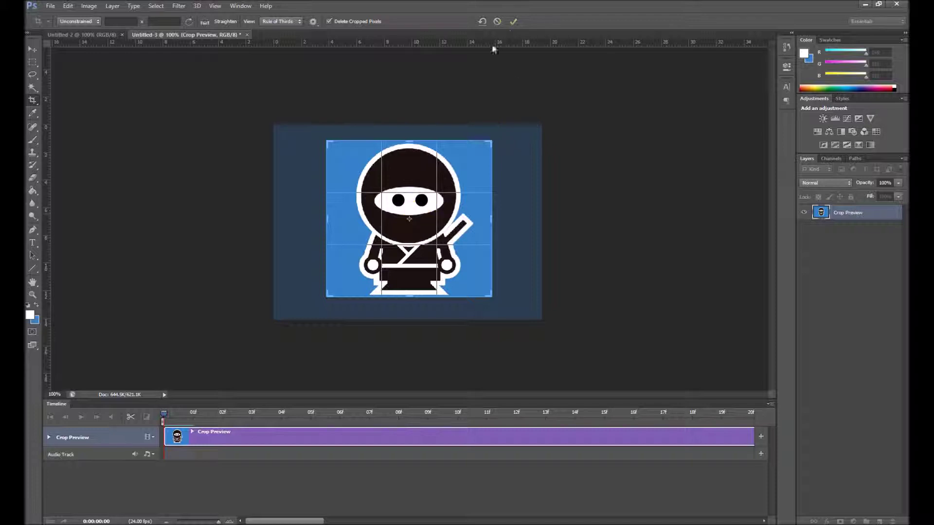
{"action": "left_click", "coordinate": [512, 22]}
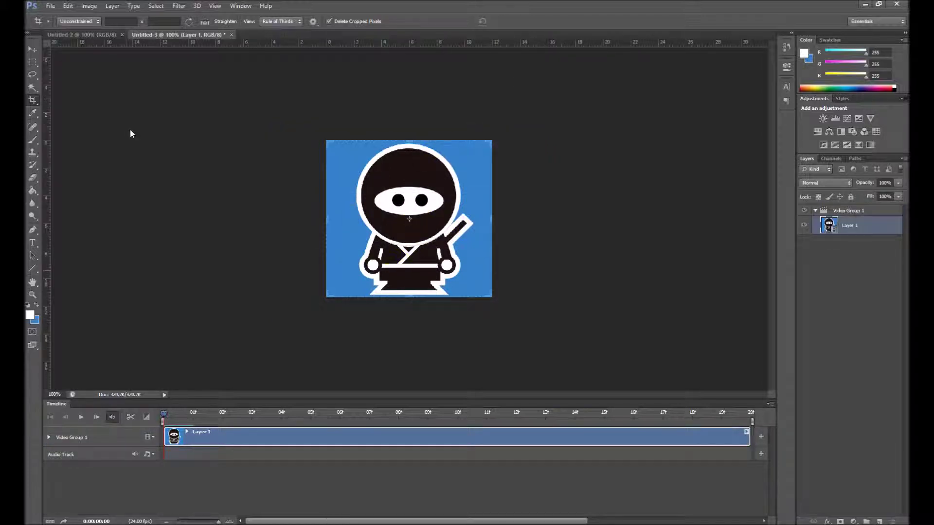
Open Save for Web for the cropped animation and set the GIF's looping option to Forever.
{"action": "left_click", "coordinate": [47, 5]}
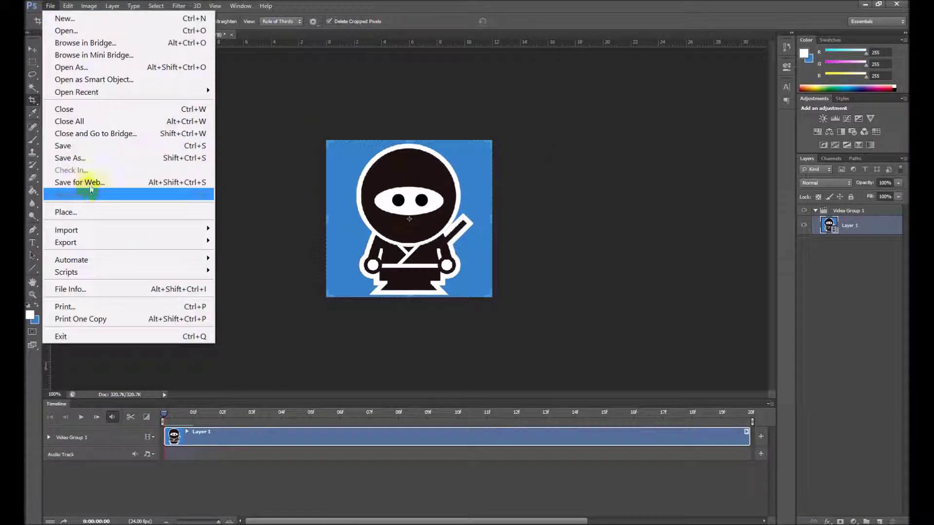
{"action": "left_click", "coordinate": [72, 185]}
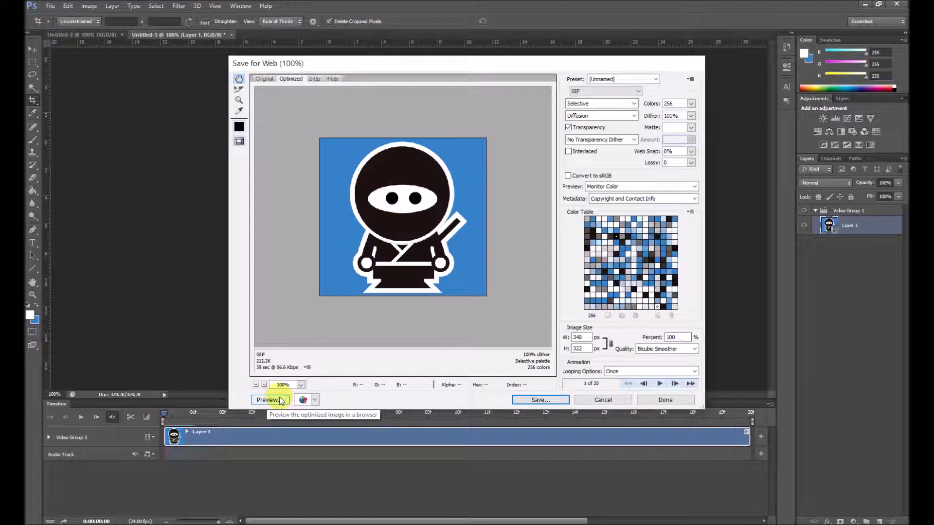
{"action": "left_click", "coordinate": [609, 372]}
{"action": "left_click", "coordinate": [617, 383]}
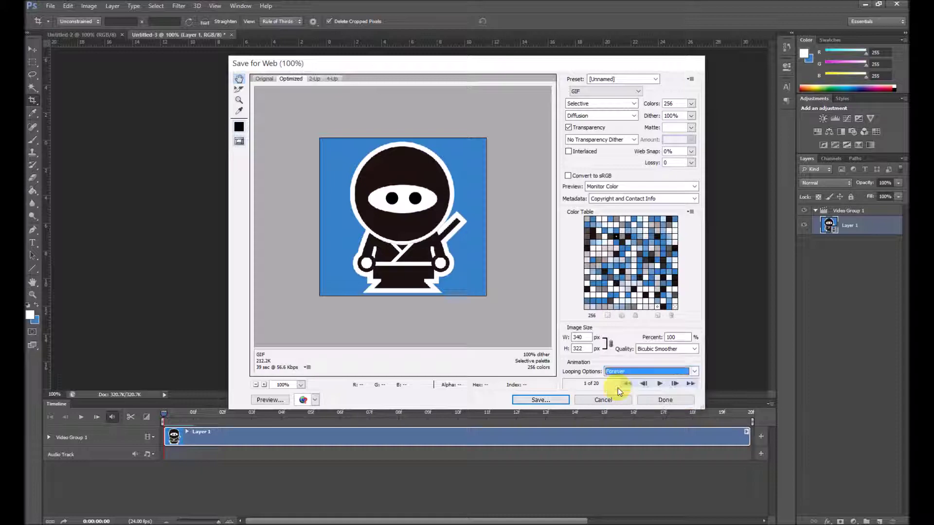
Save the optimized GIF to the Desktop under the file name ninjaBobHead.
{"action": "left_click", "coordinate": [553, 403]}
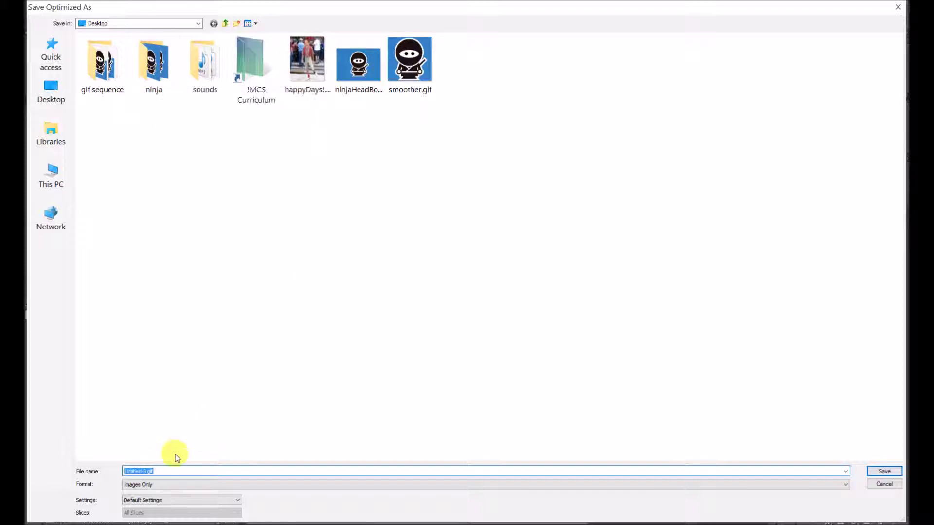
{"action": "type", "text": "ninjaBobHead"}
{"action": "left_click", "coordinate": [878, 472]}
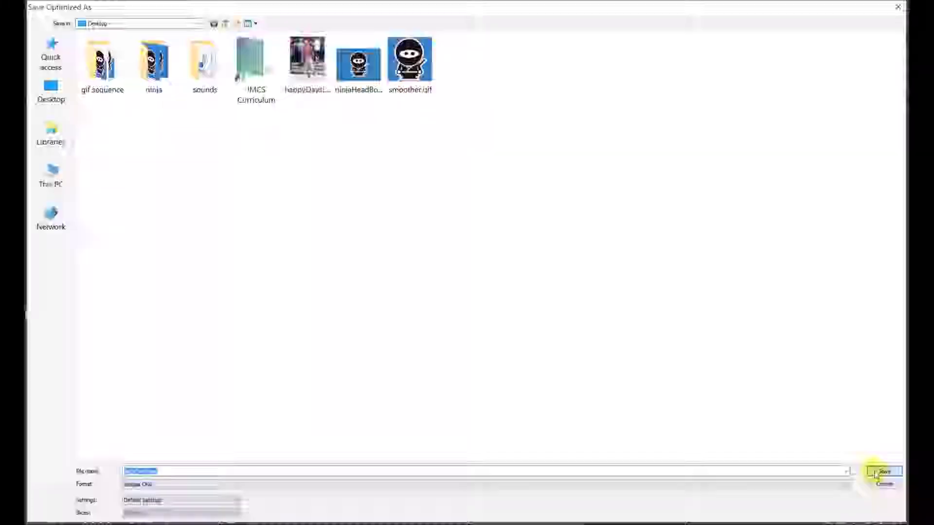